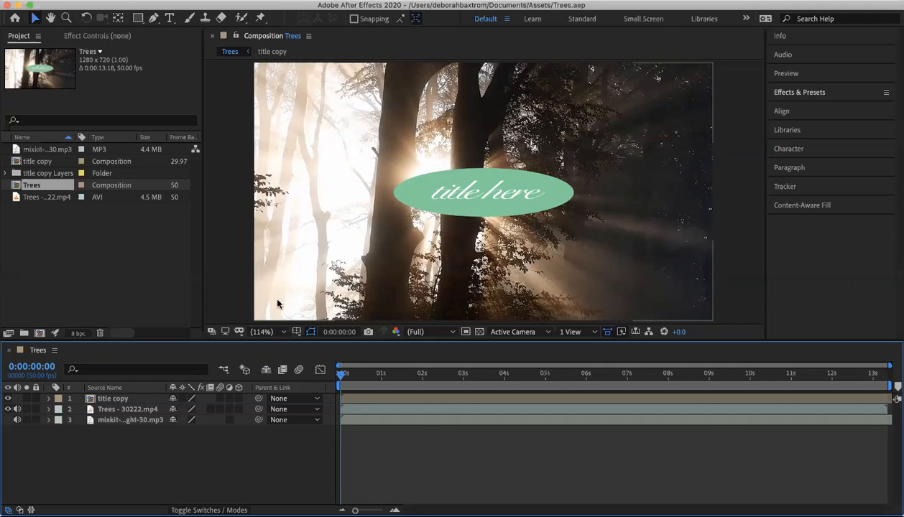
- Set the title copy layer's Position to 265, 635, placing the title at the lower left of the frame
click(119, 402)
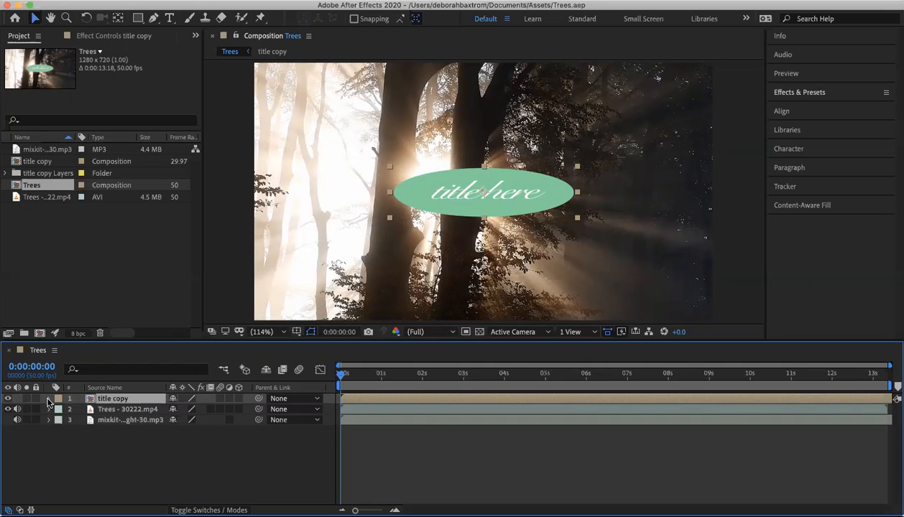
click(48, 400)
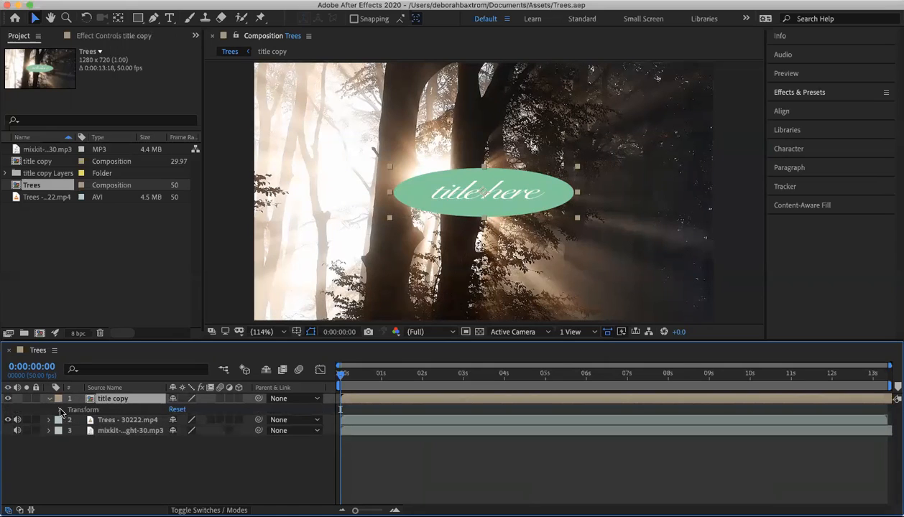
click(61, 411)
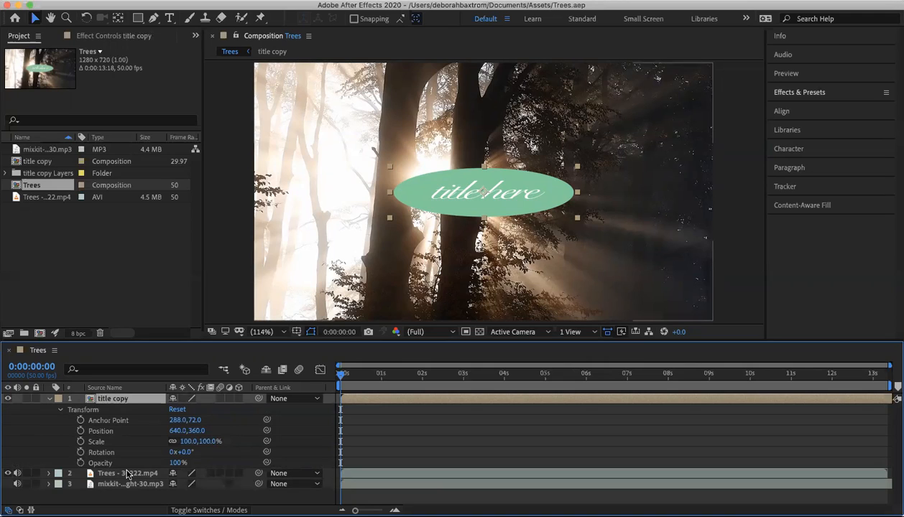
click(61, 411)
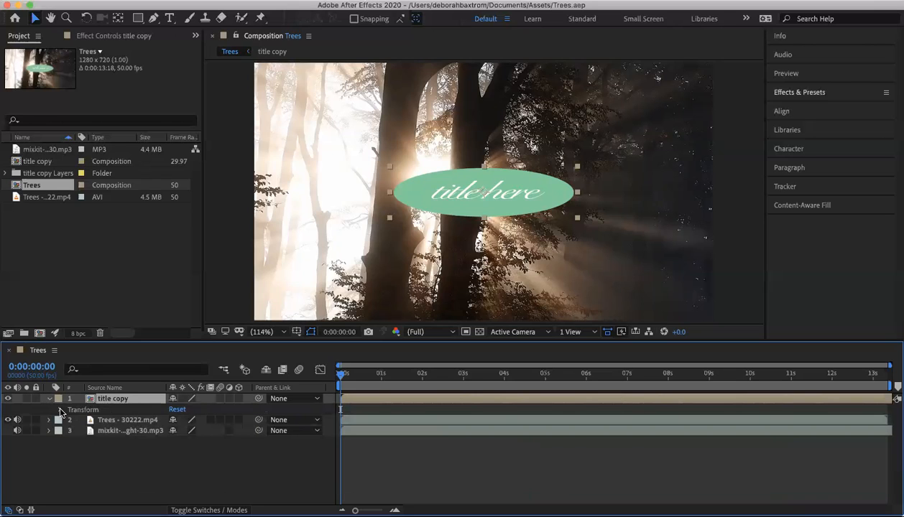
key(p)
click(178, 409)
text(265)
click(208, 414)
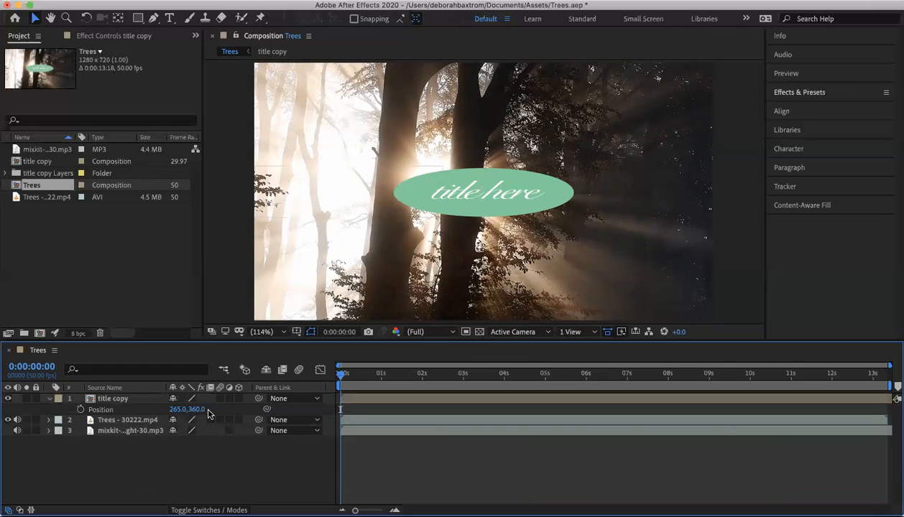
click(197, 410)
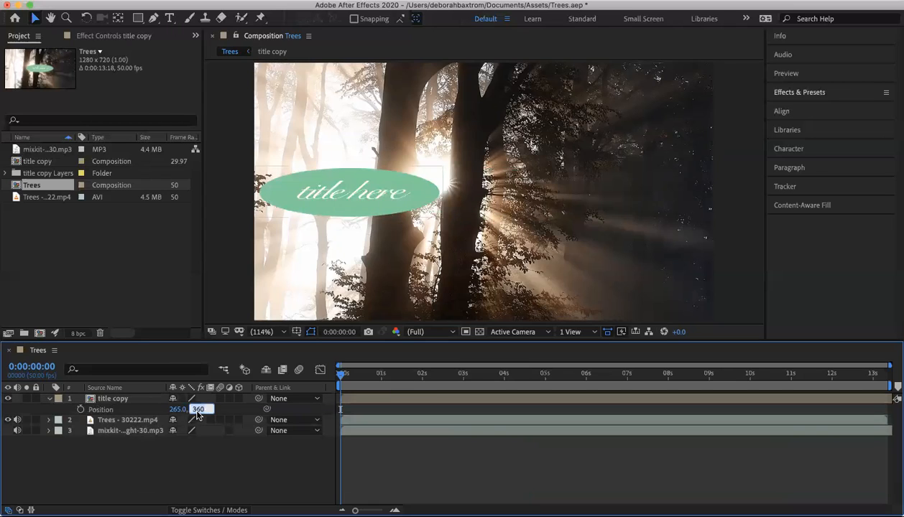
text(635)
key(Return)
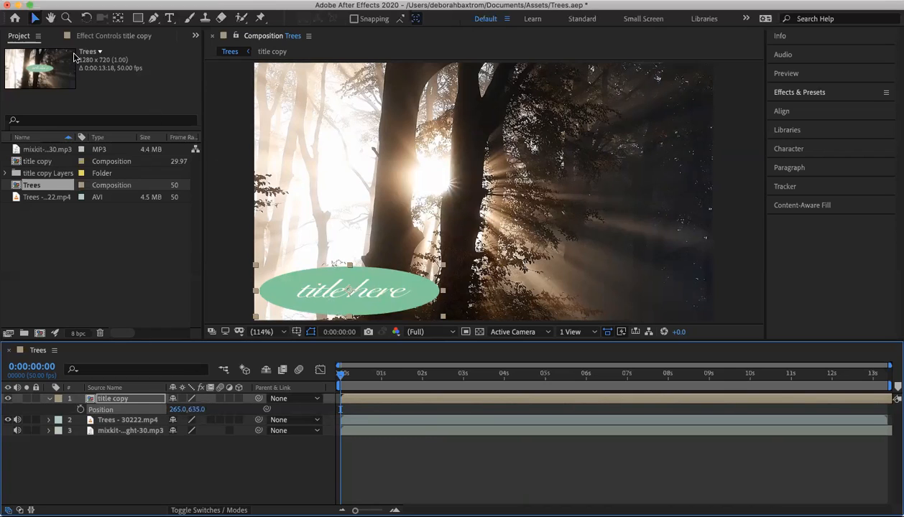
- Move the title freehand slightly up and right in the composition, to about 277, 623, and collapse its Position property
click(34, 21)
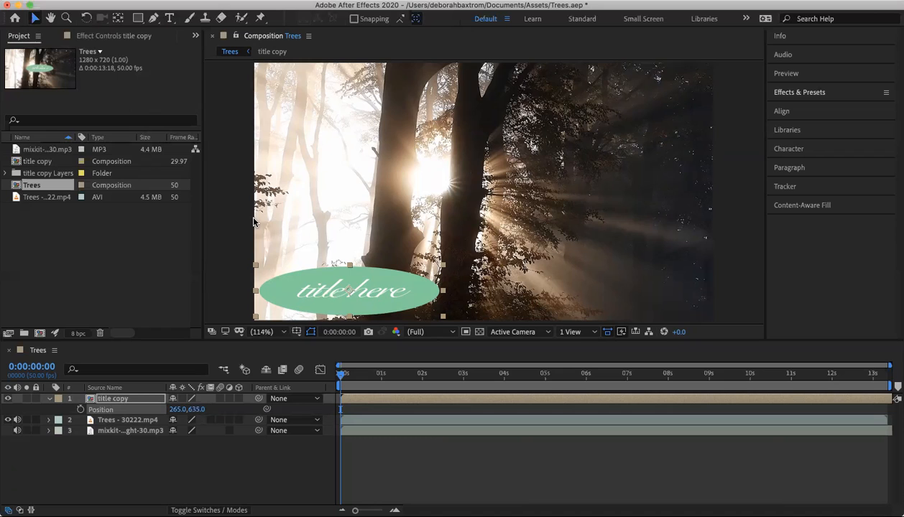
mouse_move(329, 298)
mouse_down()
mouse_move(607, 261)
mouse_move(521, 102)
mouse_move(374, 200)
mouse_move(551, 263)
mouse_move(345, 277)
mouse_move(335, 293)
mouse_up()
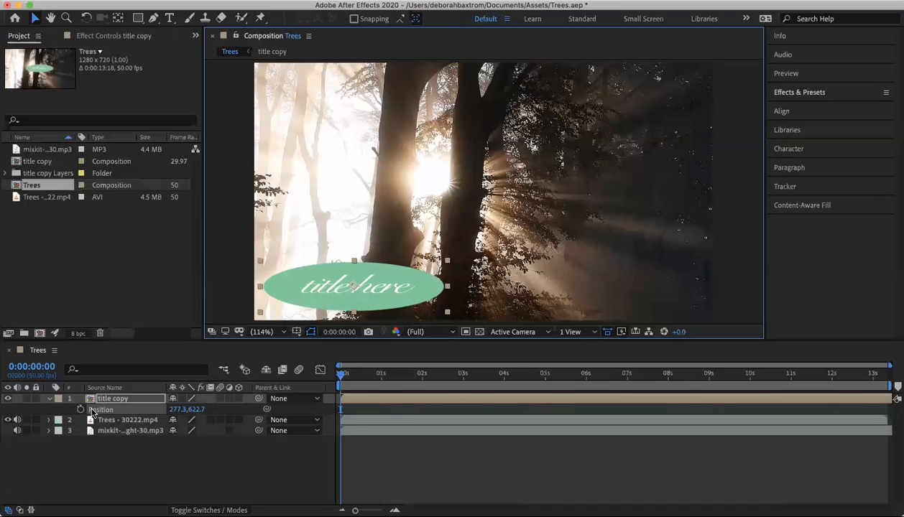
key(p)
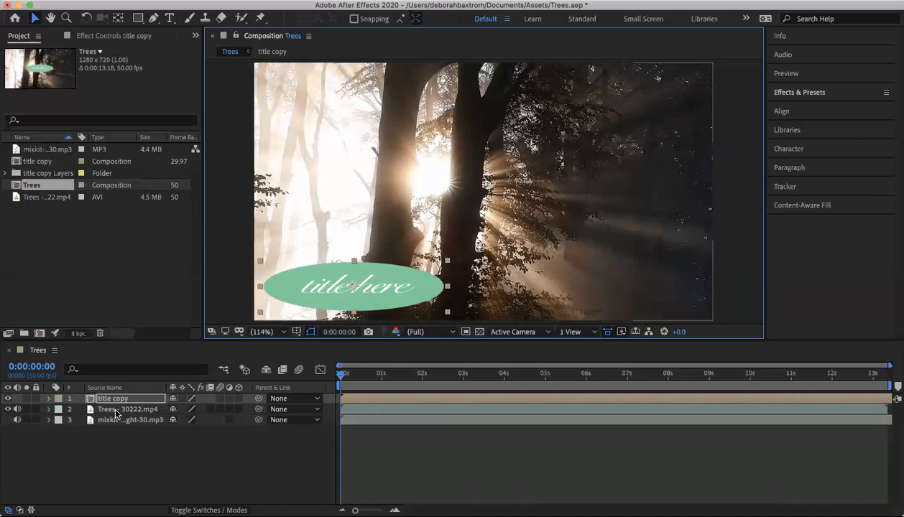
- Find the Auto Contrast effect by searching for "contrast" and apply it to the Trees - 30222.mp4 layer
click(116, 410)
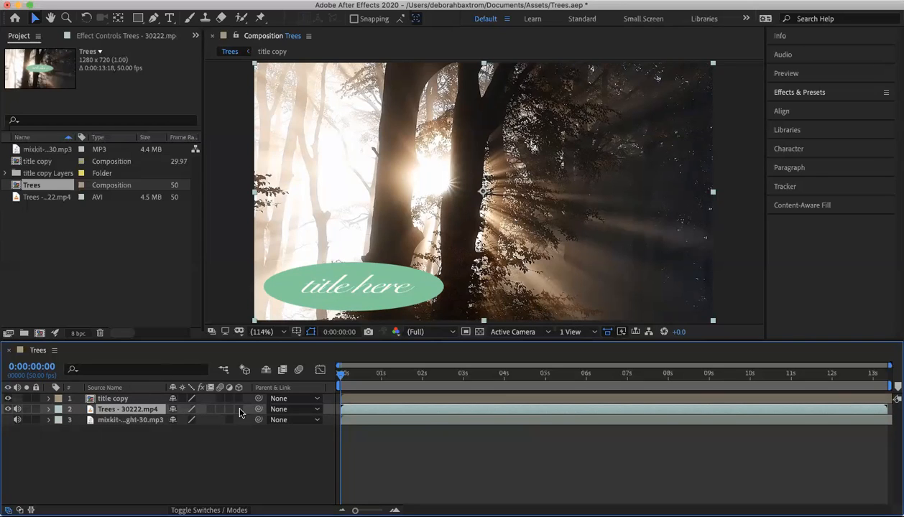
click(795, 94)
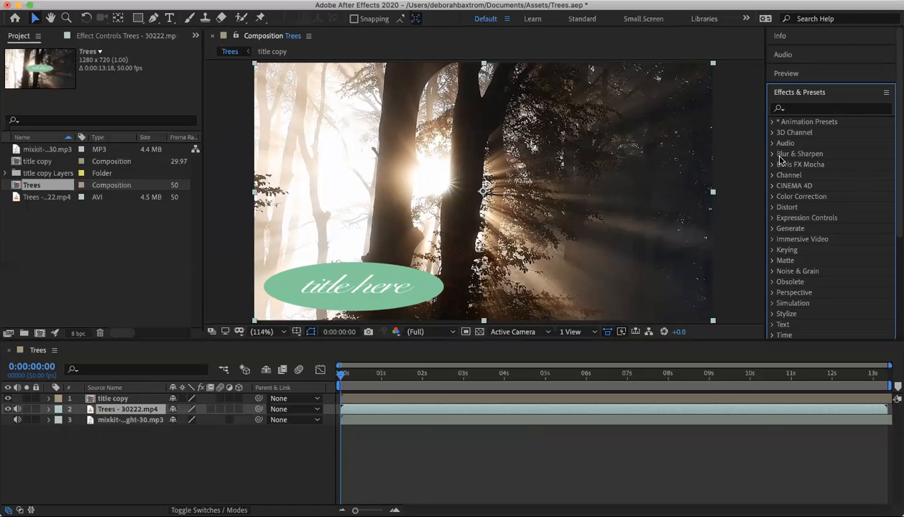
click(772, 133)
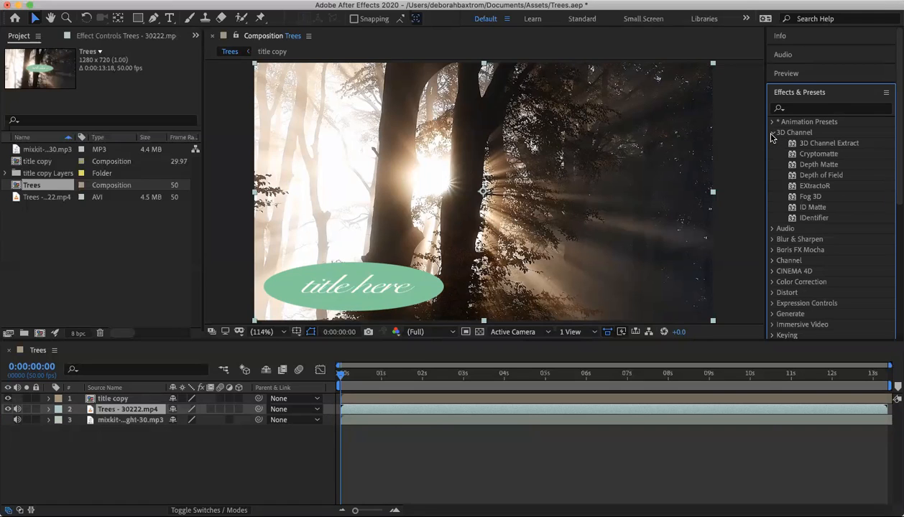
click(772, 134)
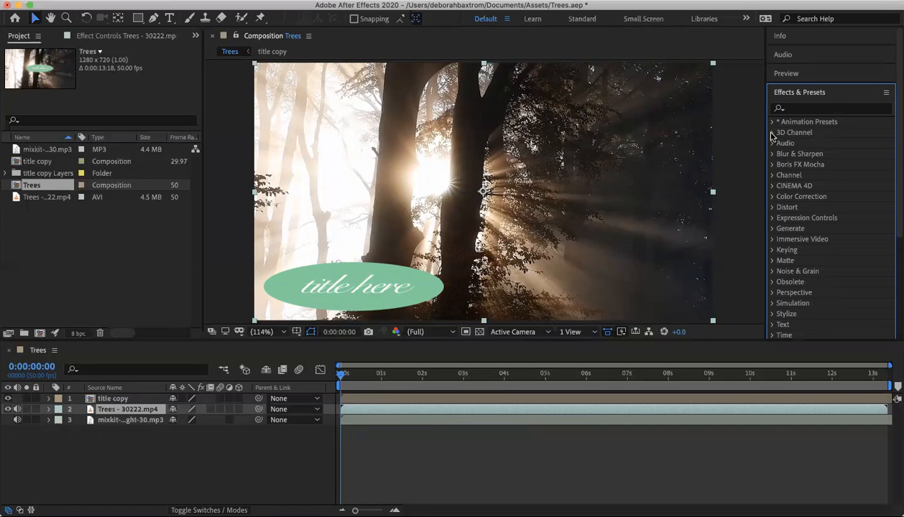
click(804, 108)
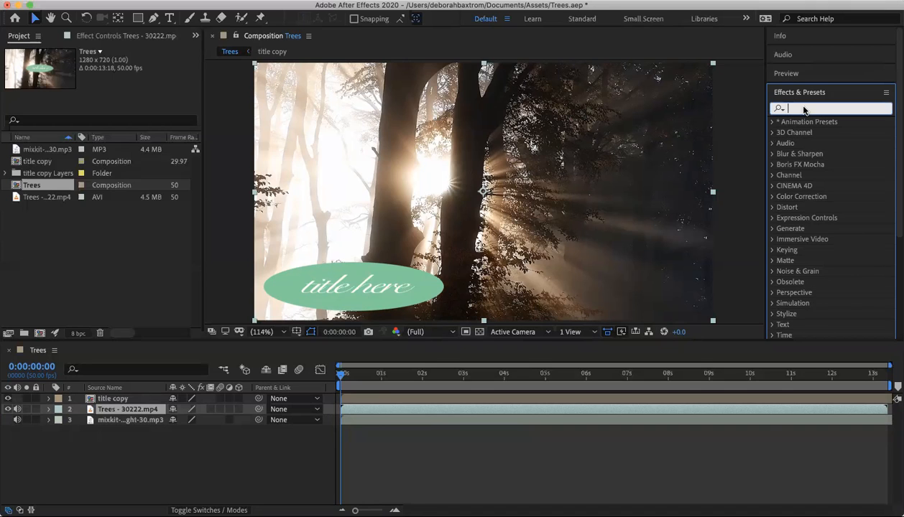
text(contr)
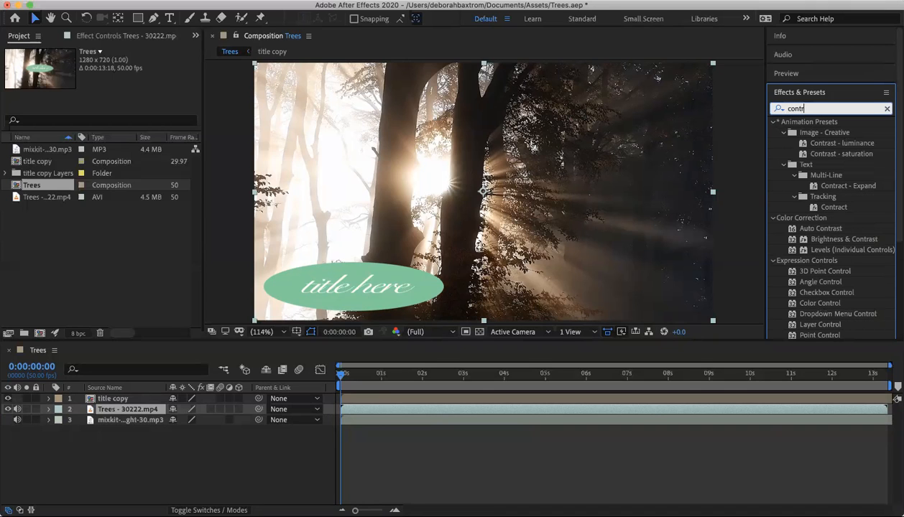
text(a)
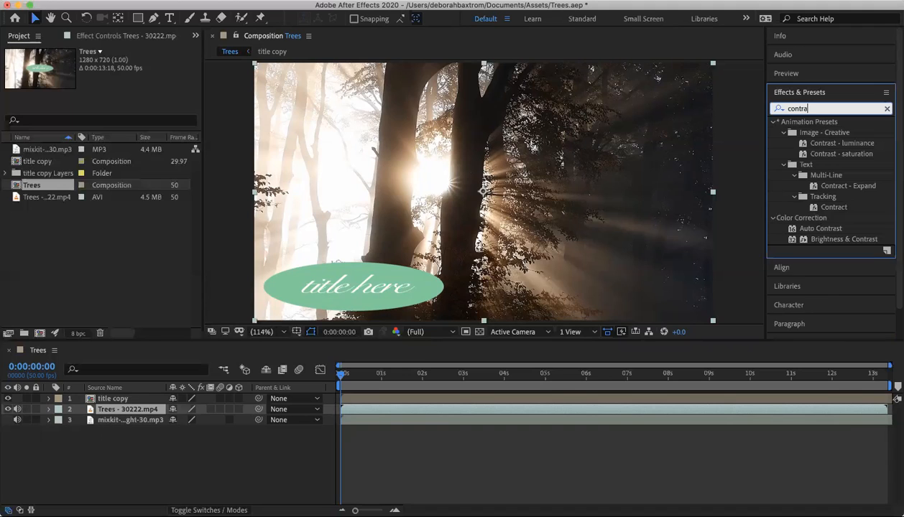
text(st)
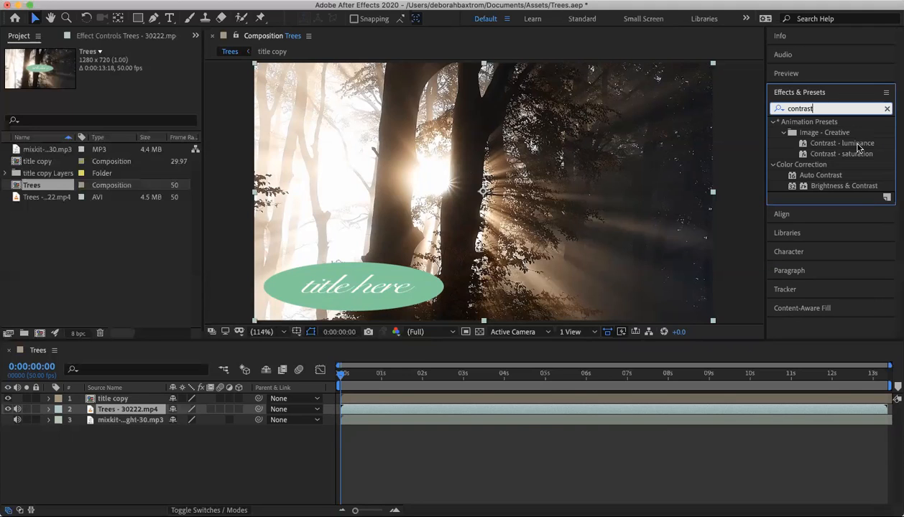
click(820, 177)
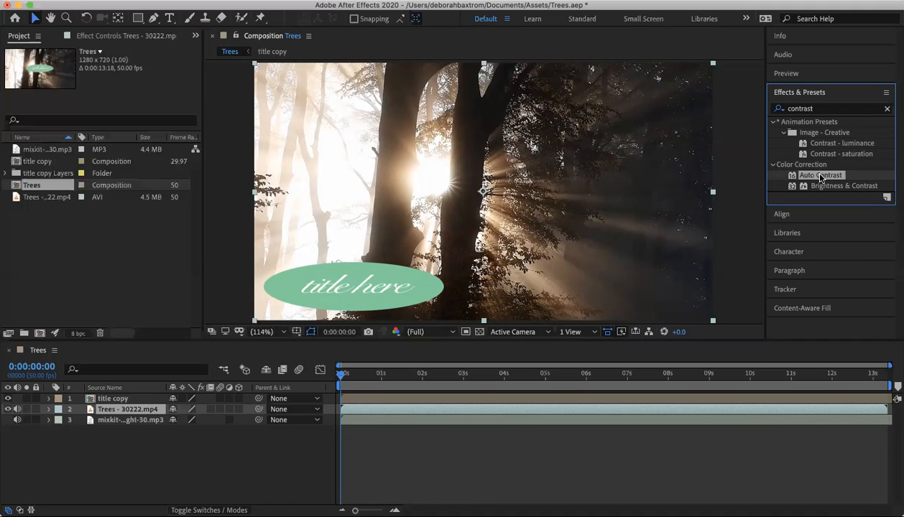
drag(821, 176, 153, 415)
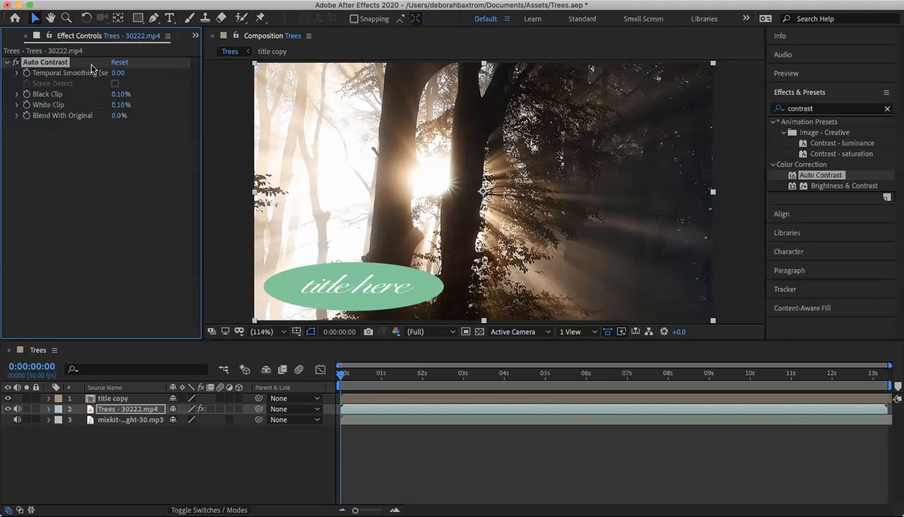
- Set Auto Contrast's Blend With Original to 25%
click(16, 117)
click(16, 106)
click(17, 106)
click(17, 116)
drag(34, 133, 70, 137)
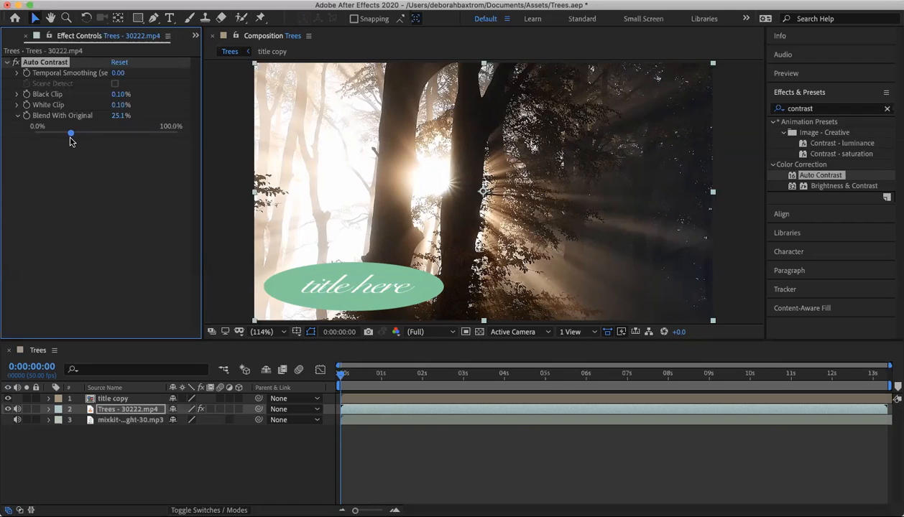
click(118, 116)
text(25)
key(Return)
- Search the effects for "cc light" and apply CC Light Sweep to the Trees - 30222.mp4 layer
click(887, 110)
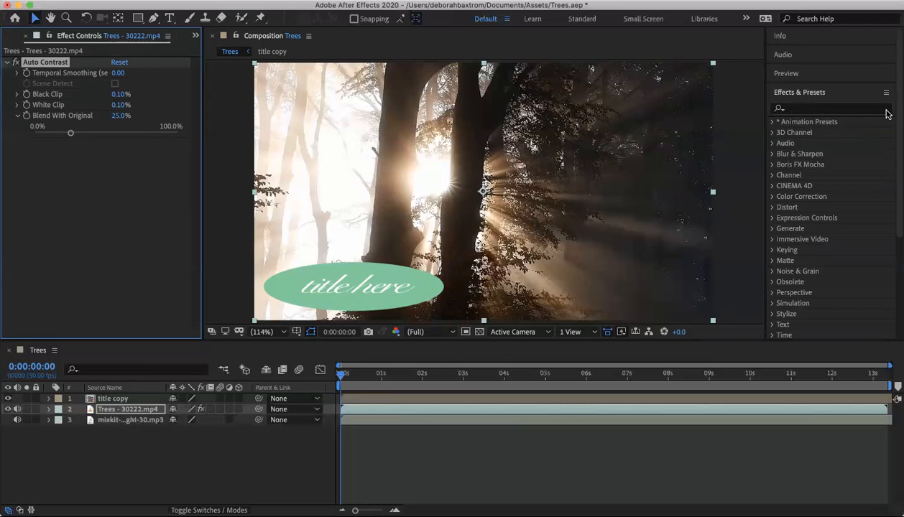
click(795, 108)
text(cc light)
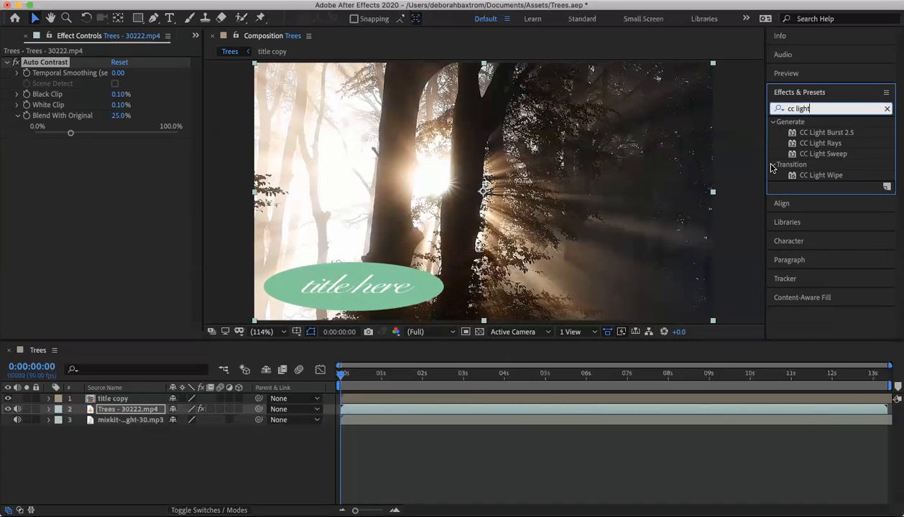
click(773, 122)
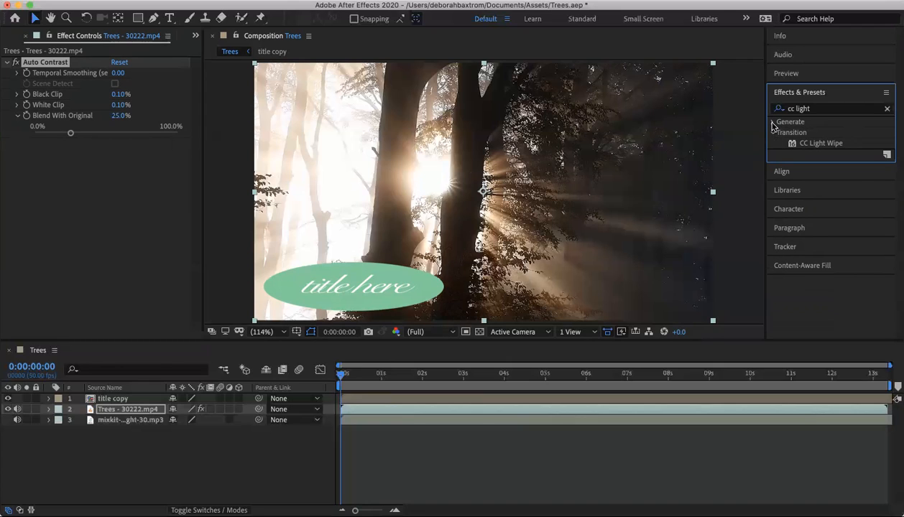
click(773, 122)
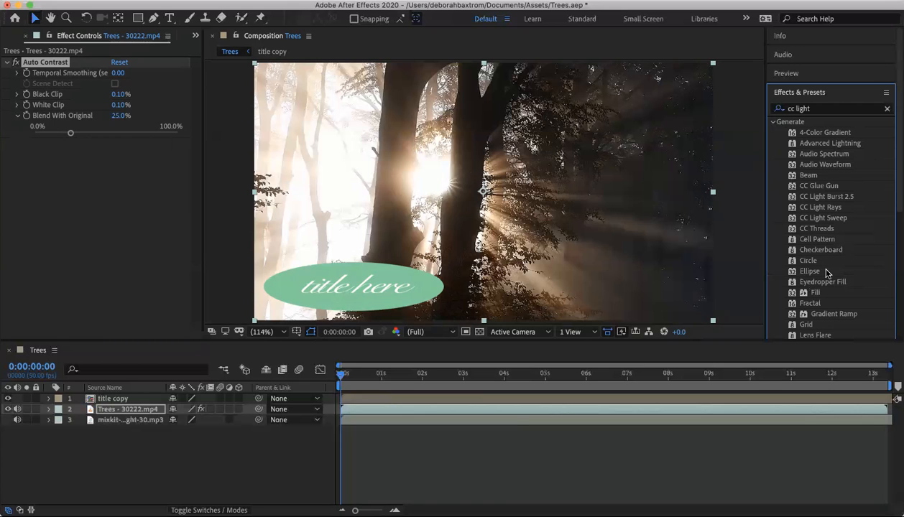
scroll(826, 272, down, 3)
scroll(826, 265, up, 2)
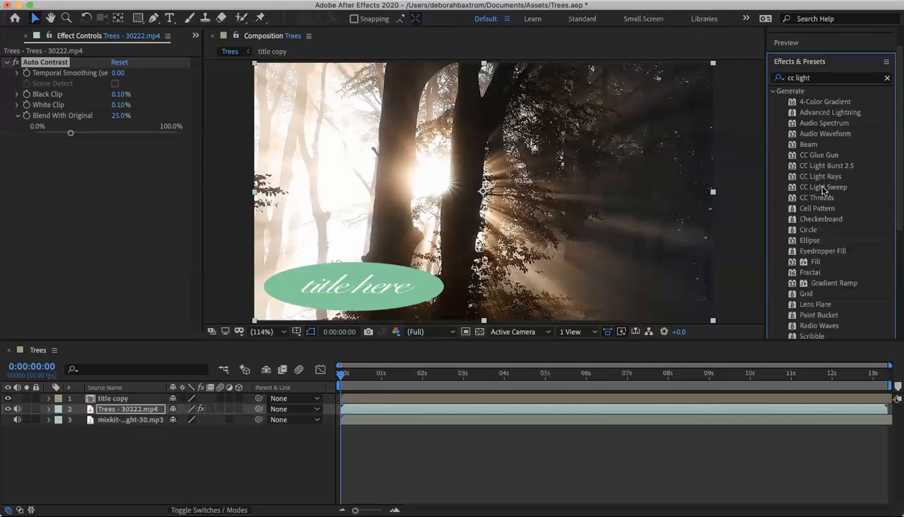
click(824, 188)
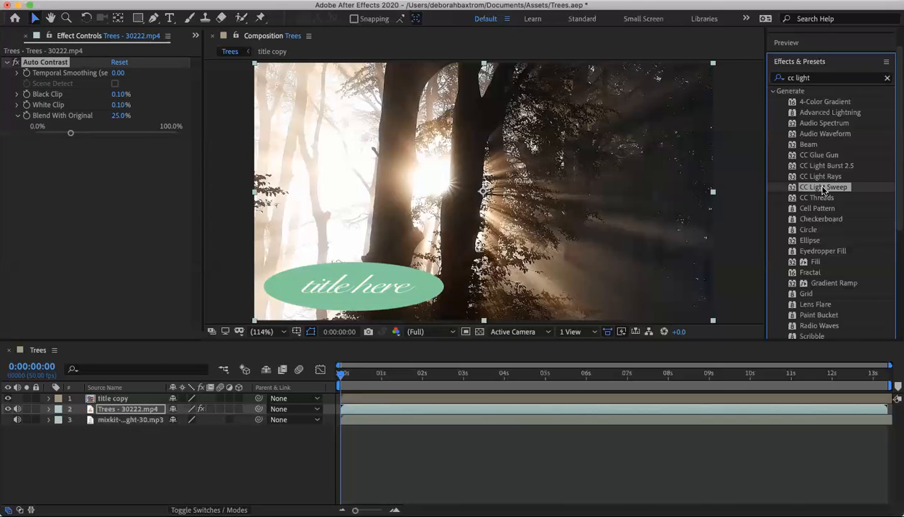
drag(823, 189, 153, 411)
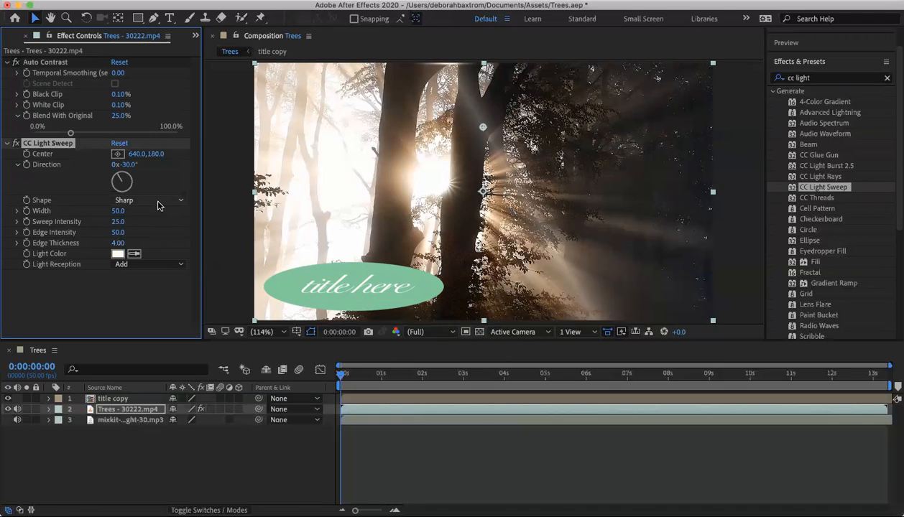
- Set the CC Light Sweep Direction to 37° and its Shape to Smooth
click(125, 166)
text(37)
key(Return)
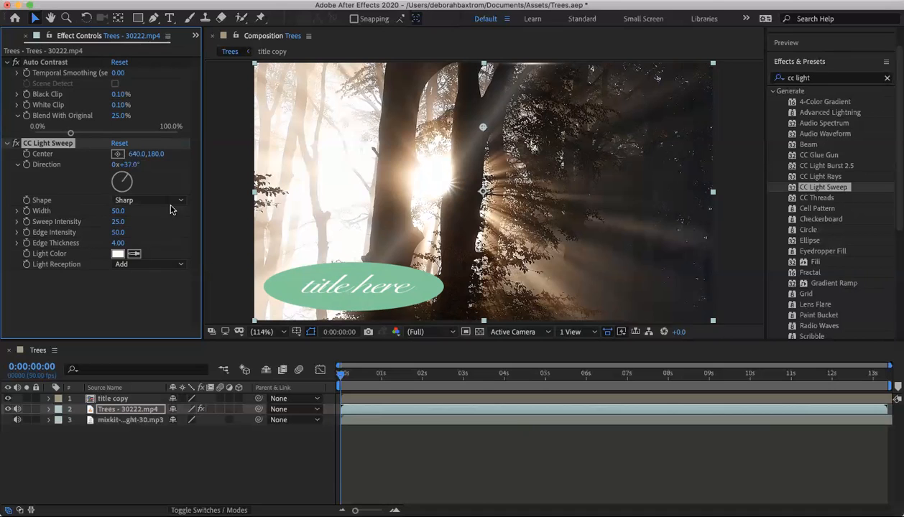
click(179, 202)
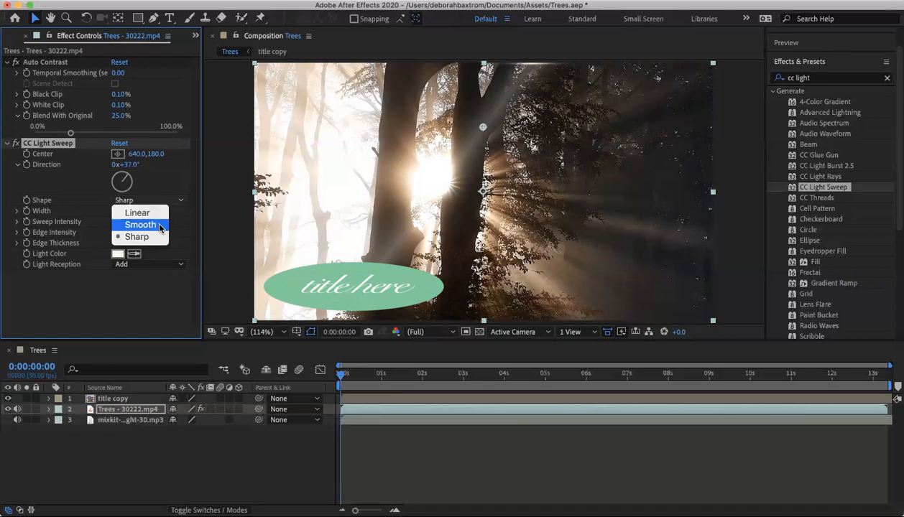
click(161, 227)
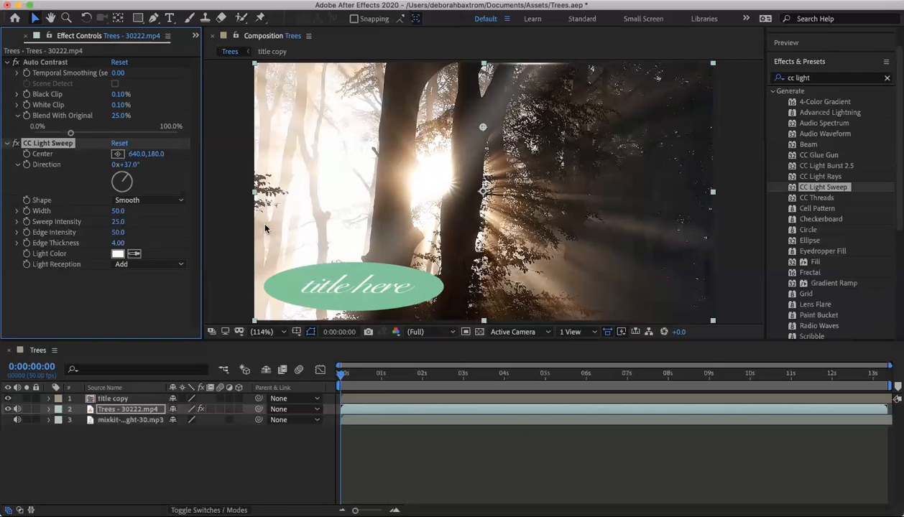
- Set the CC Light Sweep Width to 70 and Sweep Intensity to 20
click(116, 212)
text(70)
key(Return)
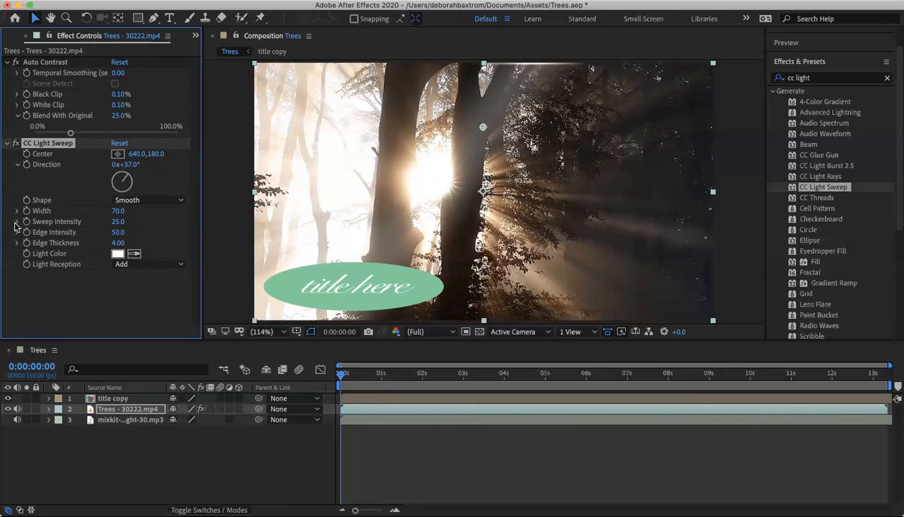
click(119, 223)
text(20)
key(Return)
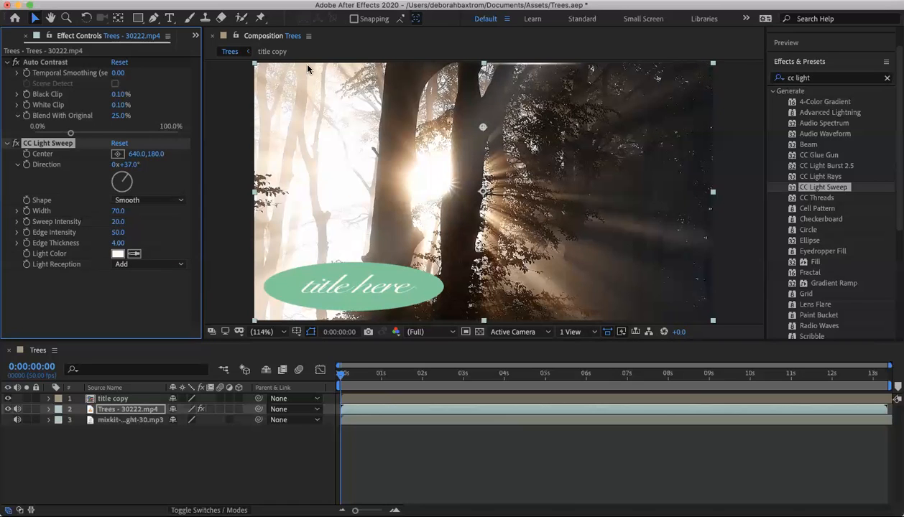
- Save the project and start a preview of the Trees composition
click(105, 0)
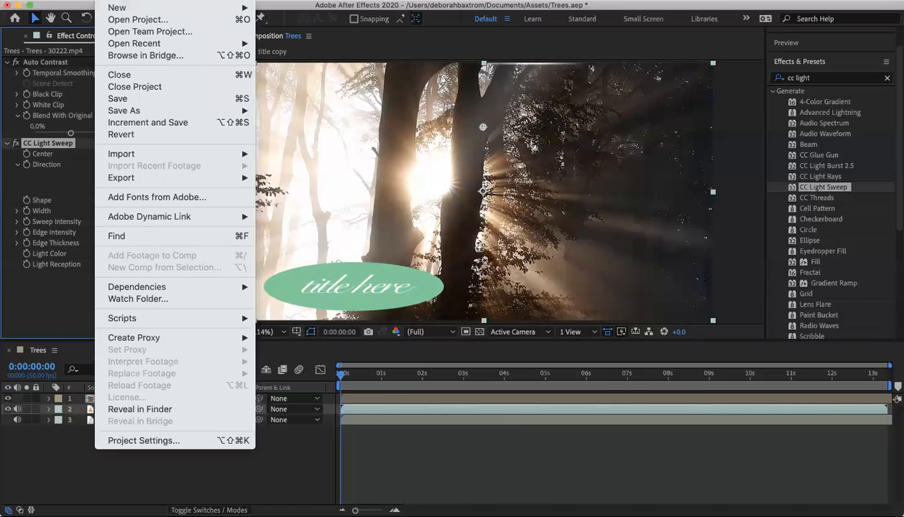
click(121, 101)
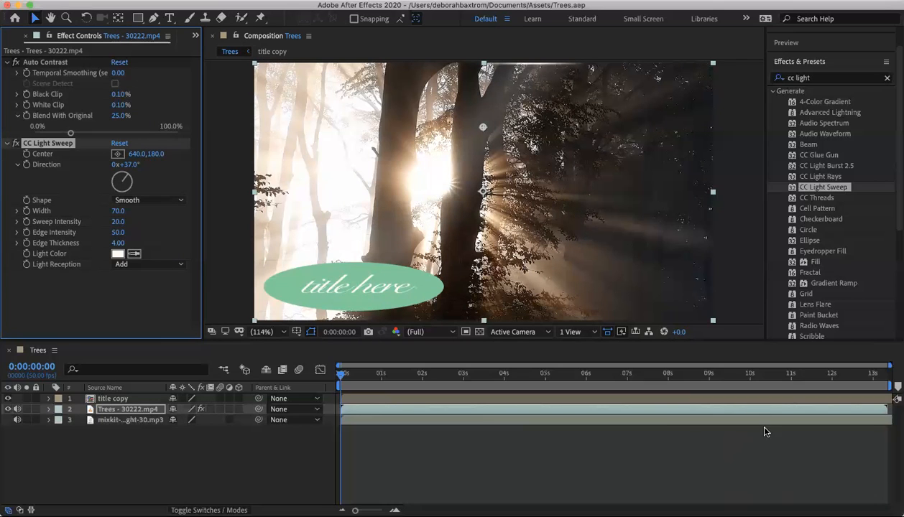
key(space)
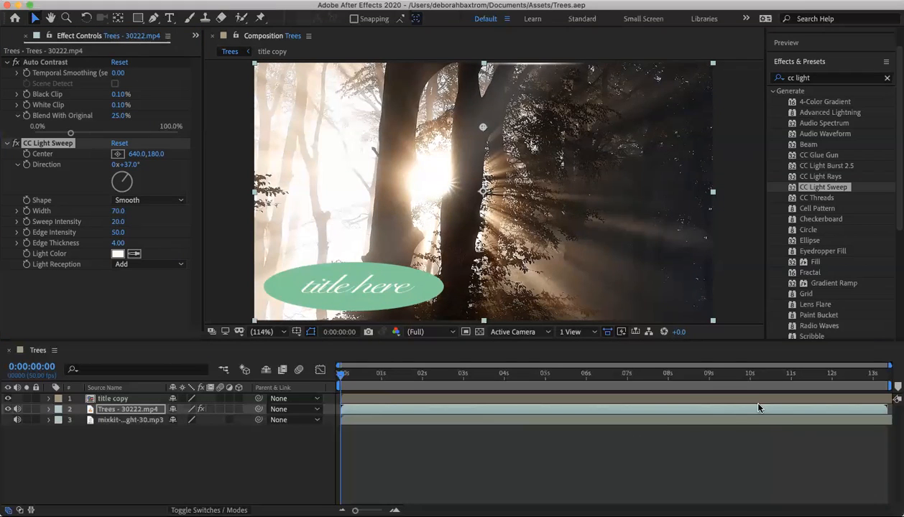